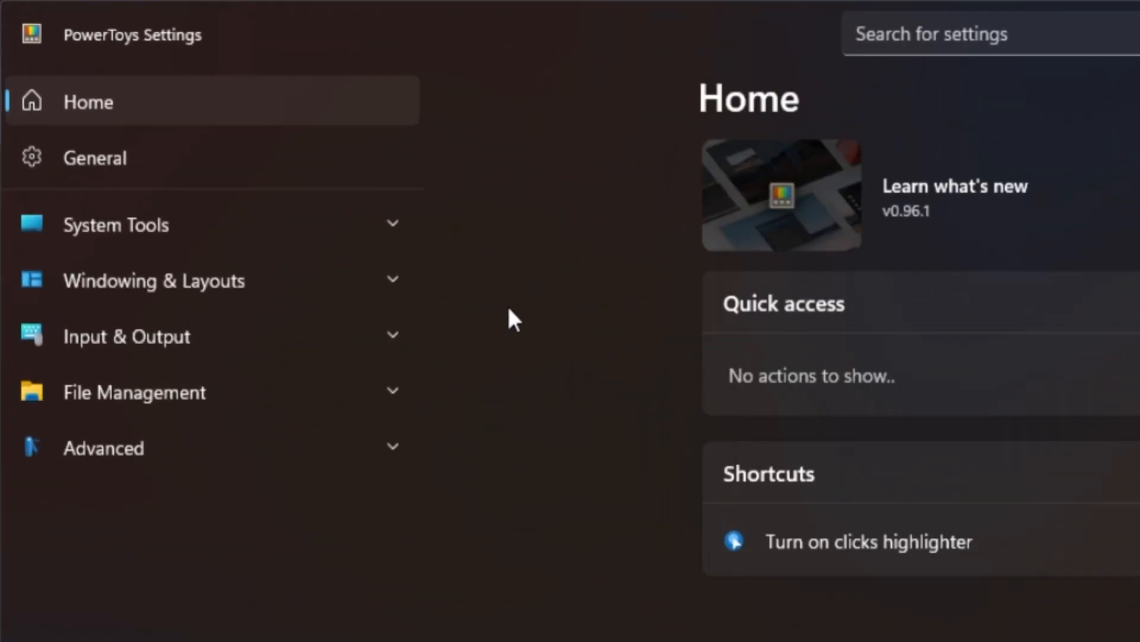
Enable FancyZones in the Windowing & Layouts tools and open its layout editor
{"action": "left_click", "coordinate": [187, 142]}
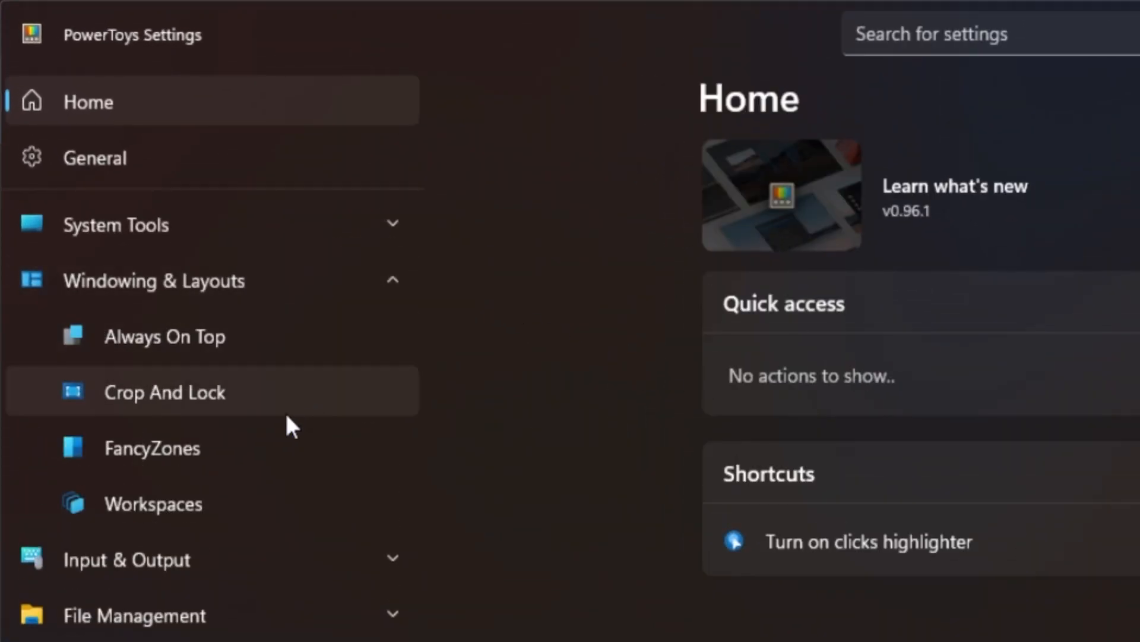
{"action": "left_click", "coordinate": [233, 458]}
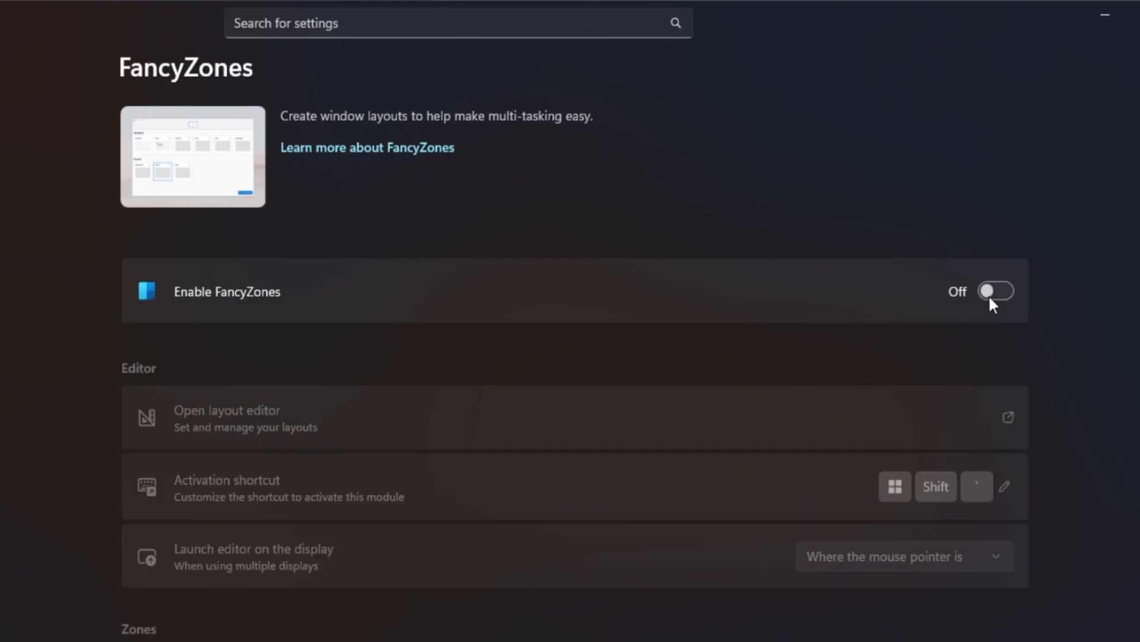
{"action": "left_click", "coordinate": [990, 297]}
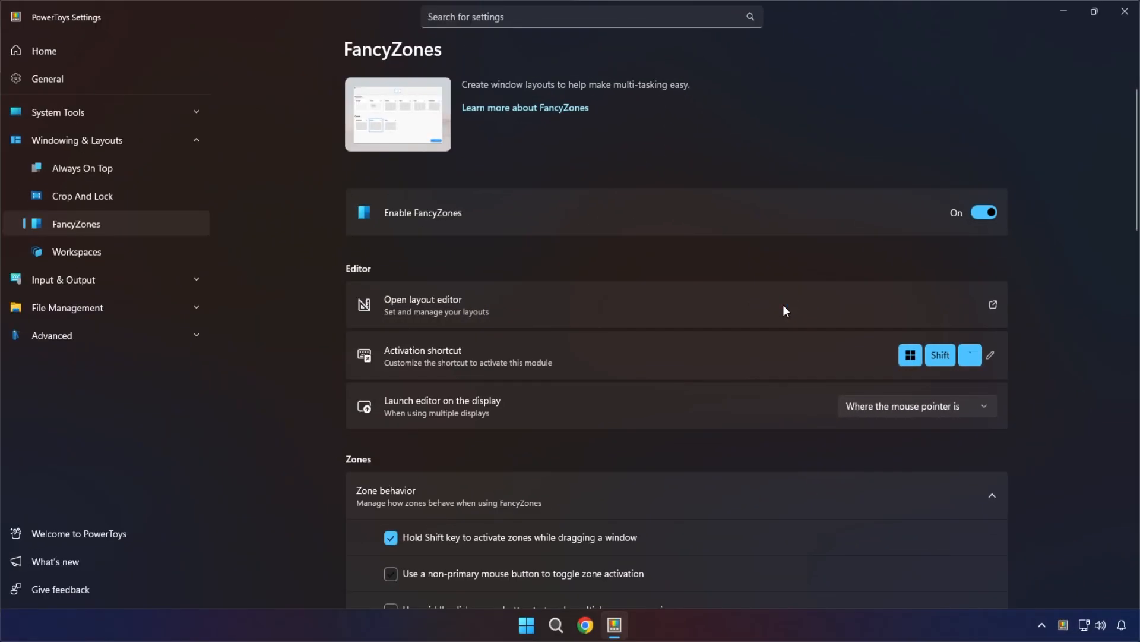
{"action": "left_click", "coordinate": [783, 305]}
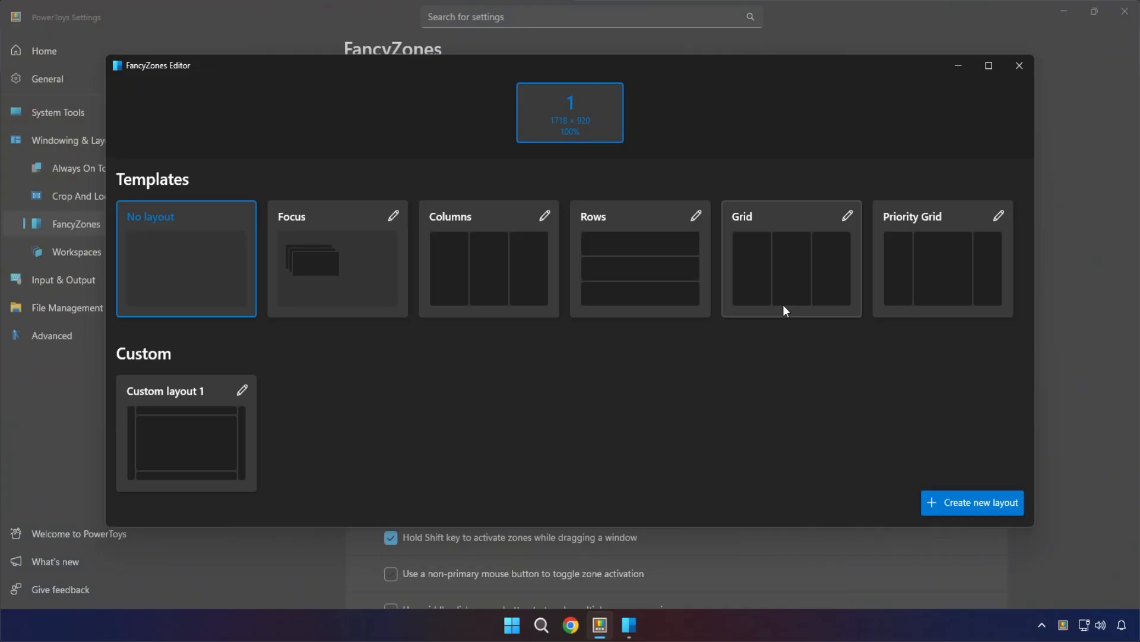
Try the Focus and Columns templates and apply the Rows template
{"action": "left_click", "coordinate": [383, 254]}
{"action": "left_click", "coordinate": [452, 266]}
{"action": "left_click", "coordinate": [628, 275]}
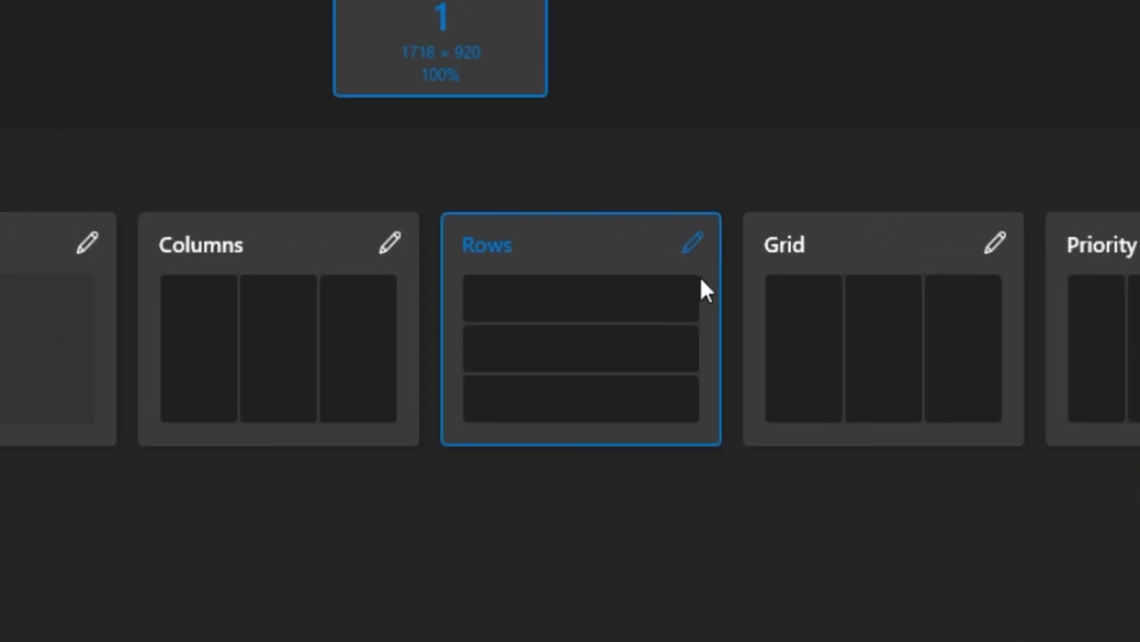
Edit the Rows template to 5 zones, 6 px space around zones and 0 px highlight distance, and save it
{"action": "left_click", "coordinate": [694, 242]}
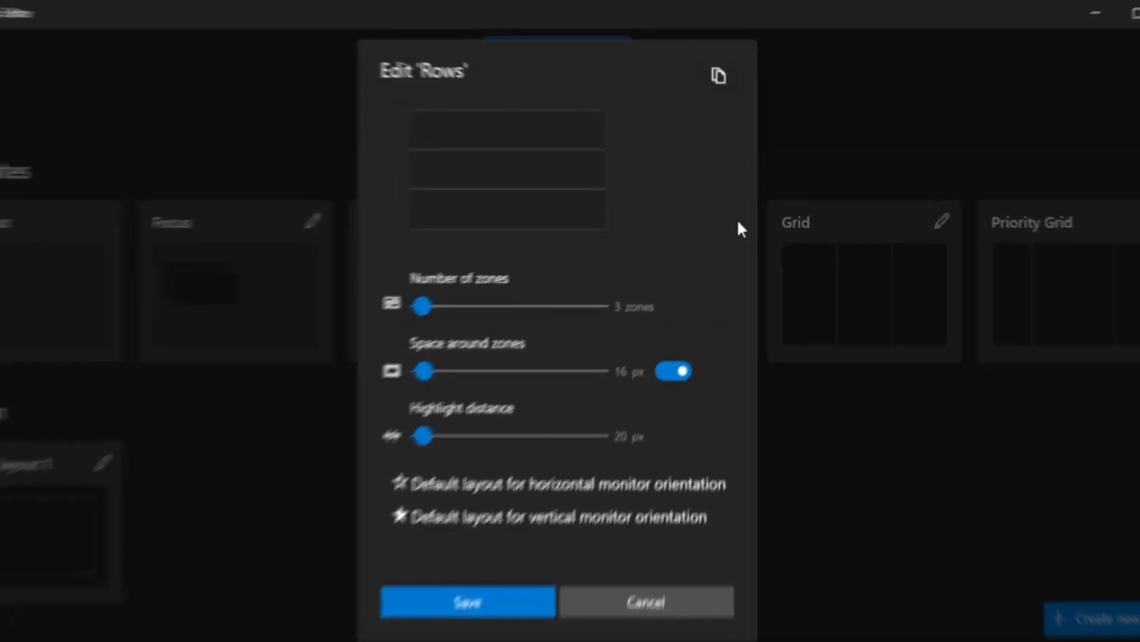
{"action": "mouse_move", "coordinate": [443, 298]}
{"action": "left_mouse_down"}
{"action": "mouse_move", "coordinate": [472, 297]}
{"action": "mouse_move", "coordinate": [447, 298]}
{"action": "left_mouse_up"}
{"action": "mouse_move", "coordinate": [443, 359]}
{"action": "left_mouse_down"}
{"action": "mouse_move", "coordinate": [455, 359]}
{"action": "mouse_move", "coordinate": [441, 356]}
{"action": "left_mouse_up"}
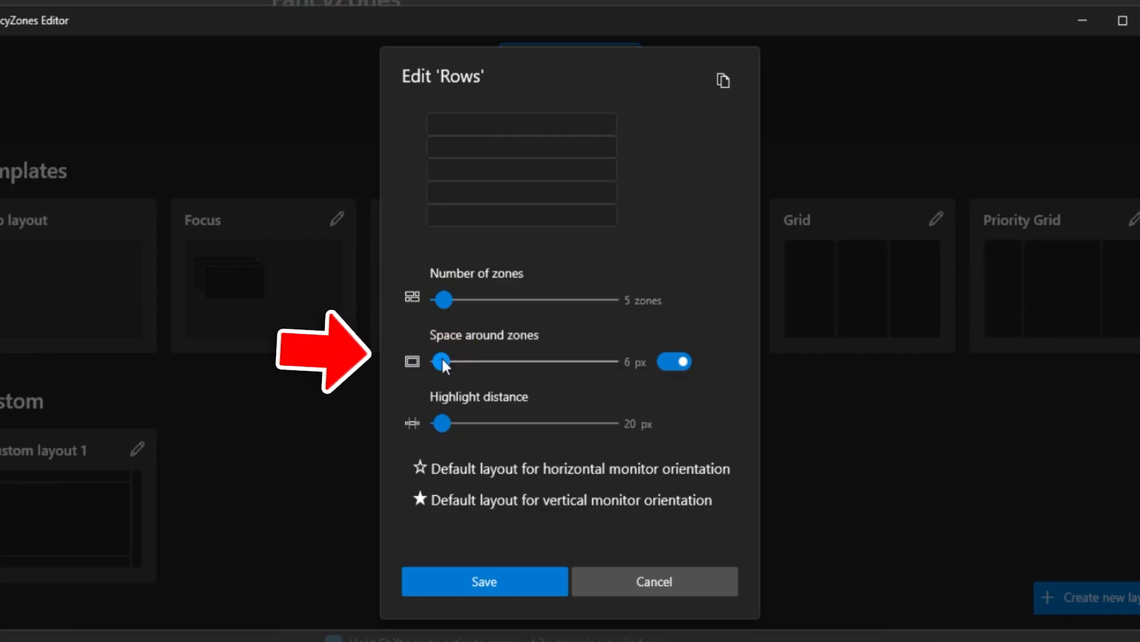
{"action": "mouse_move", "coordinate": [441, 424]}
{"action": "left_mouse_down"}
{"action": "mouse_move", "coordinate": [459, 422]}
{"action": "mouse_move", "coordinate": [432, 419]}
{"action": "left_mouse_up"}
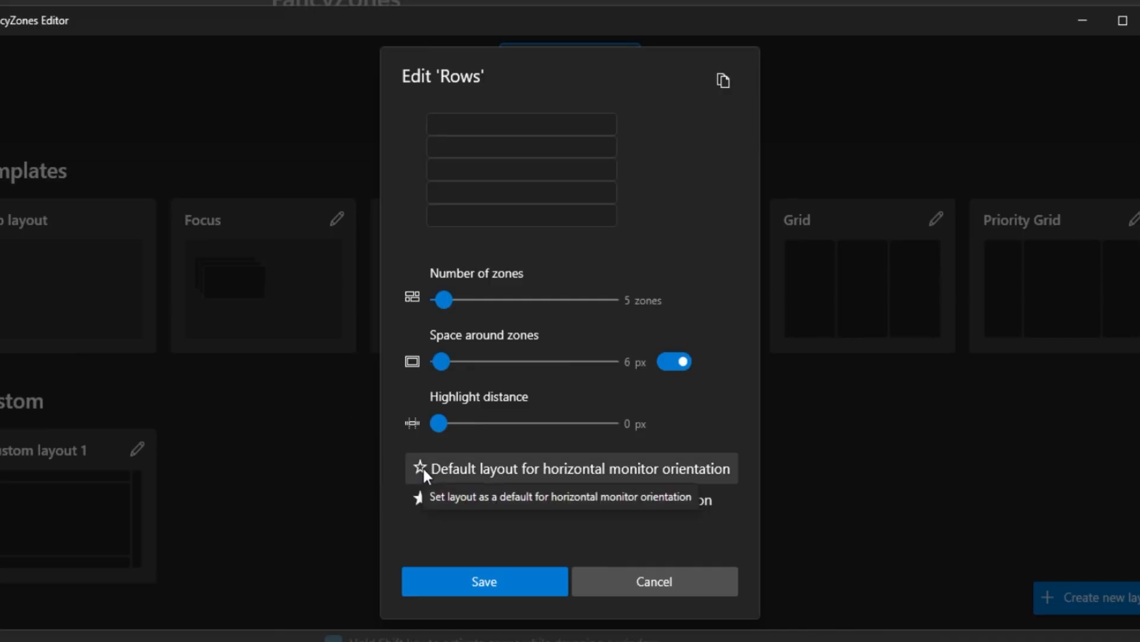
{"action": "left_click", "coordinate": [419, 499]}
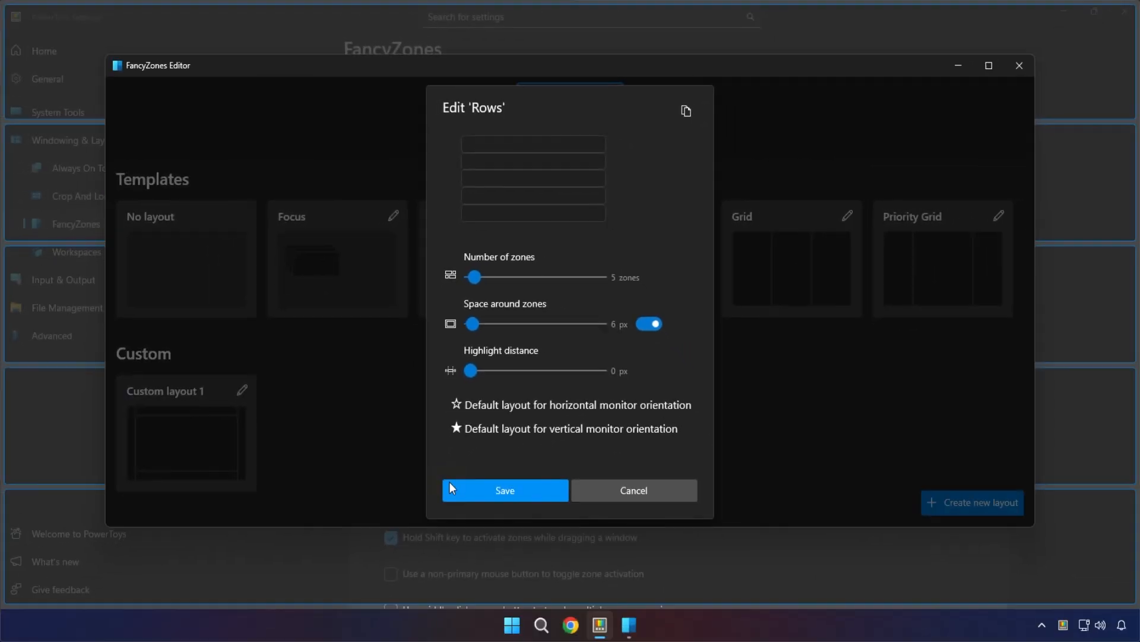
{"action": "left_click", "coordinate": [450, 487]}
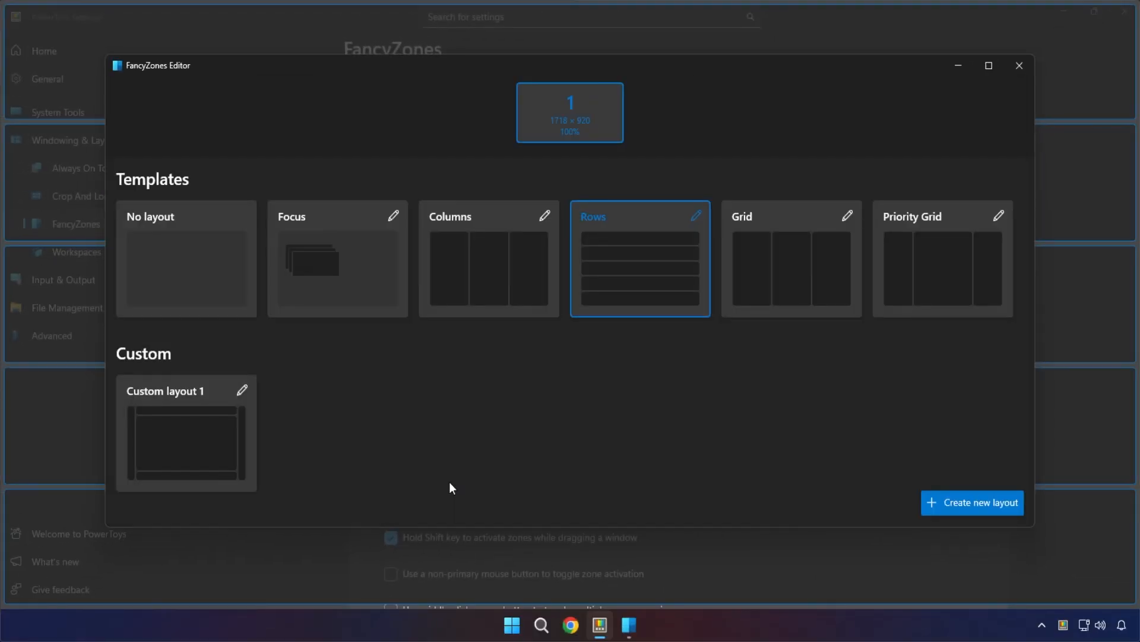
Apply Custom layout 1 and create a new Grid layout named My 2
{"action": "left_click", "coordinate": [227, 430]}
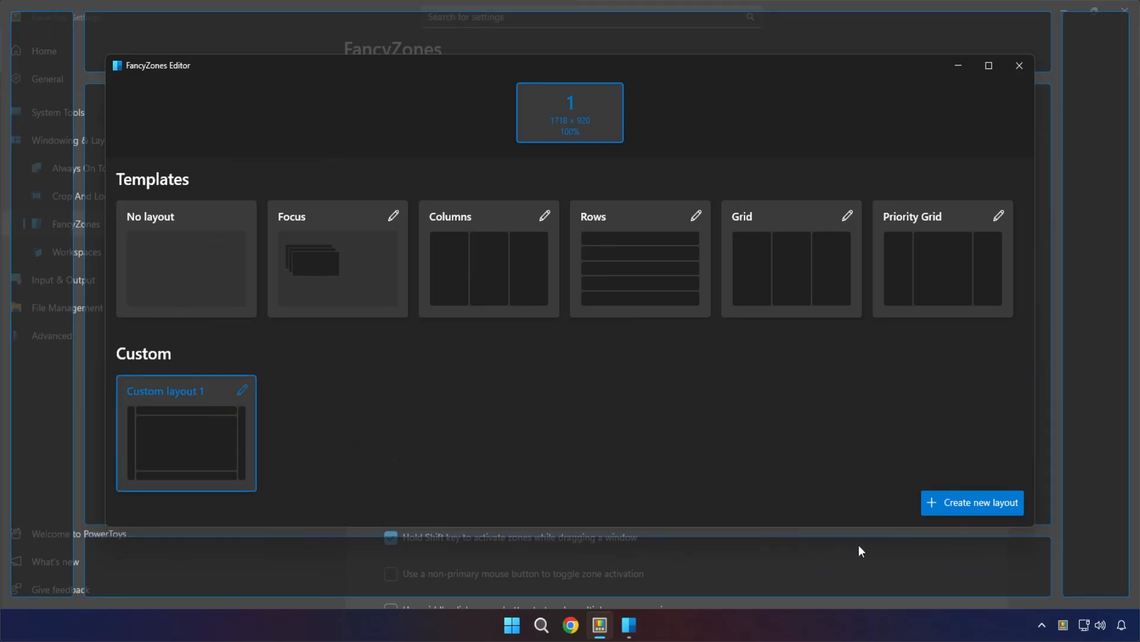
{"action": "left_click", "coordinate": [933, 505]}
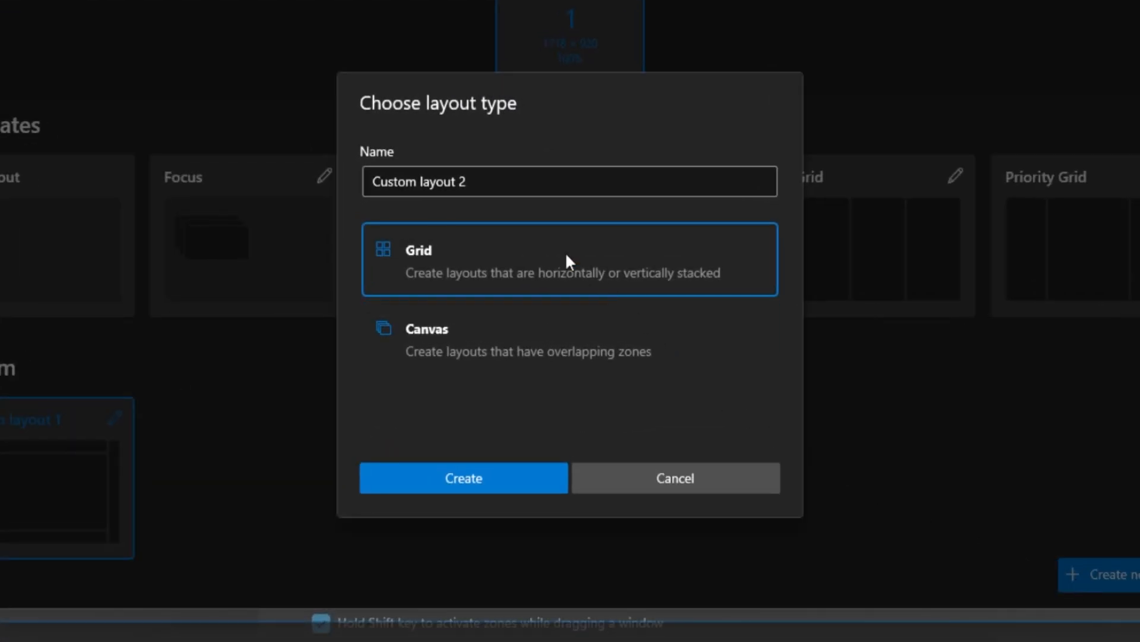
{"action": "left_click_drag", "start_coordinate": [501, 188], "coordinate": [343, 189]}
{"action": "type", "text": "My 2"}
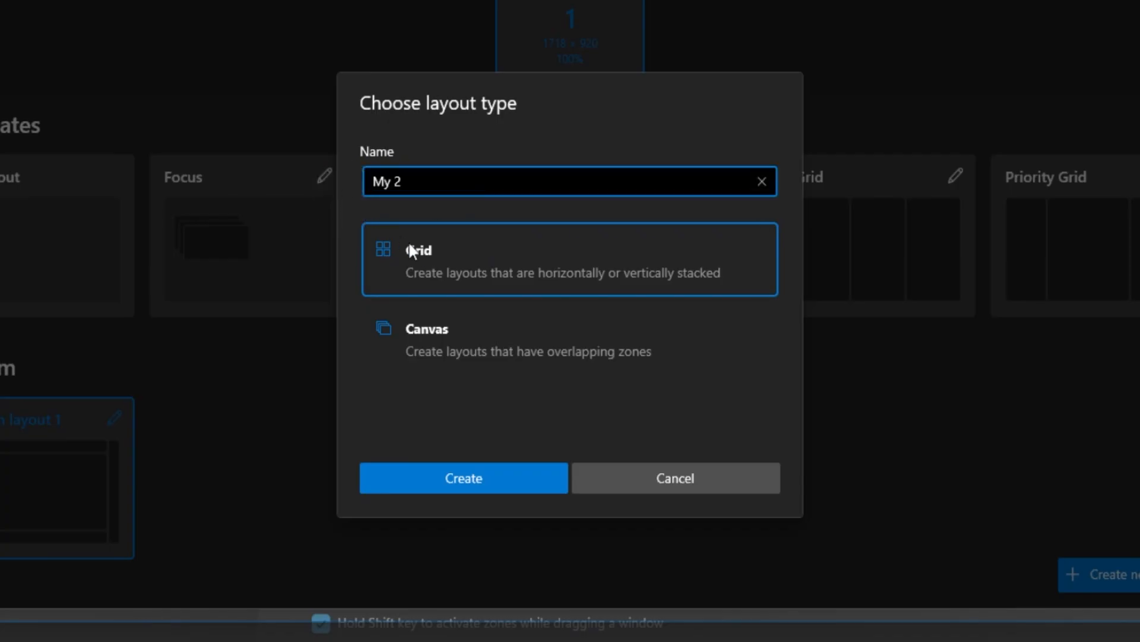
{"action": "left_click", "coordinate": [465, 263]}
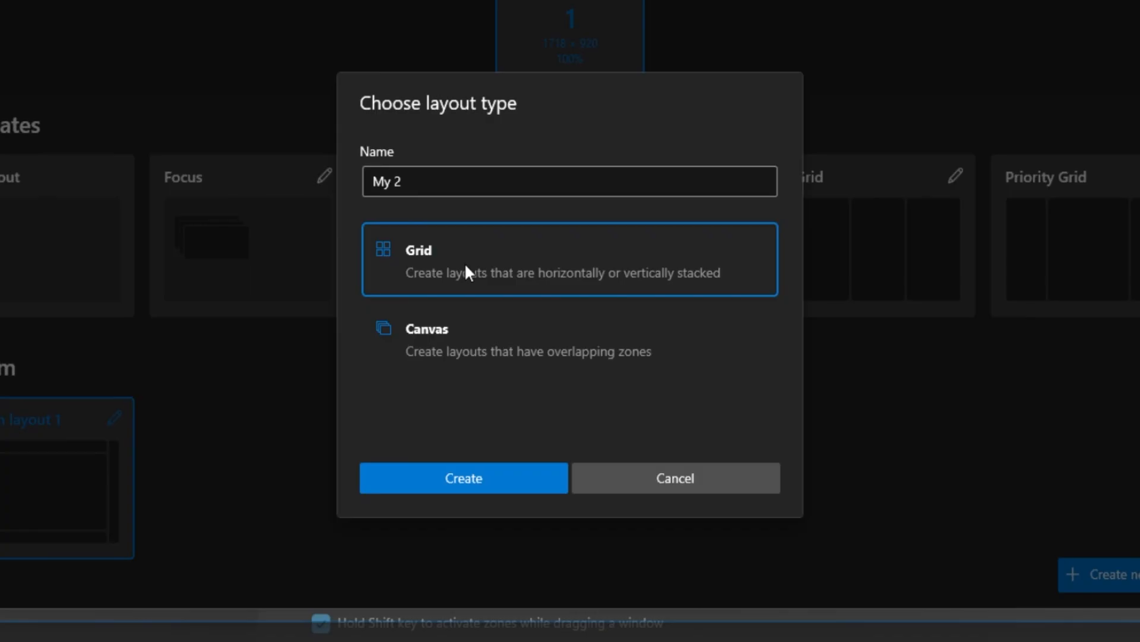
{"action": "left_click", "coordinate": [465, 480]}
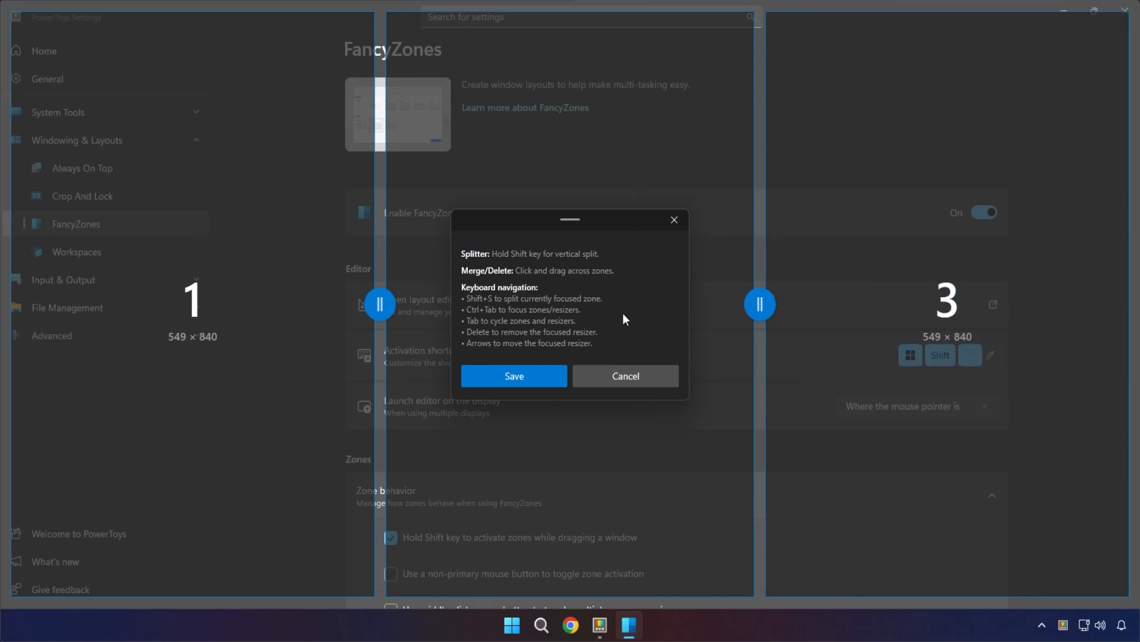
Split zone 1 with two horizontal splits and one vertical split, and merge the four resulting zones back into one
{"action": "left_click", "coordinate": [259, 312]}
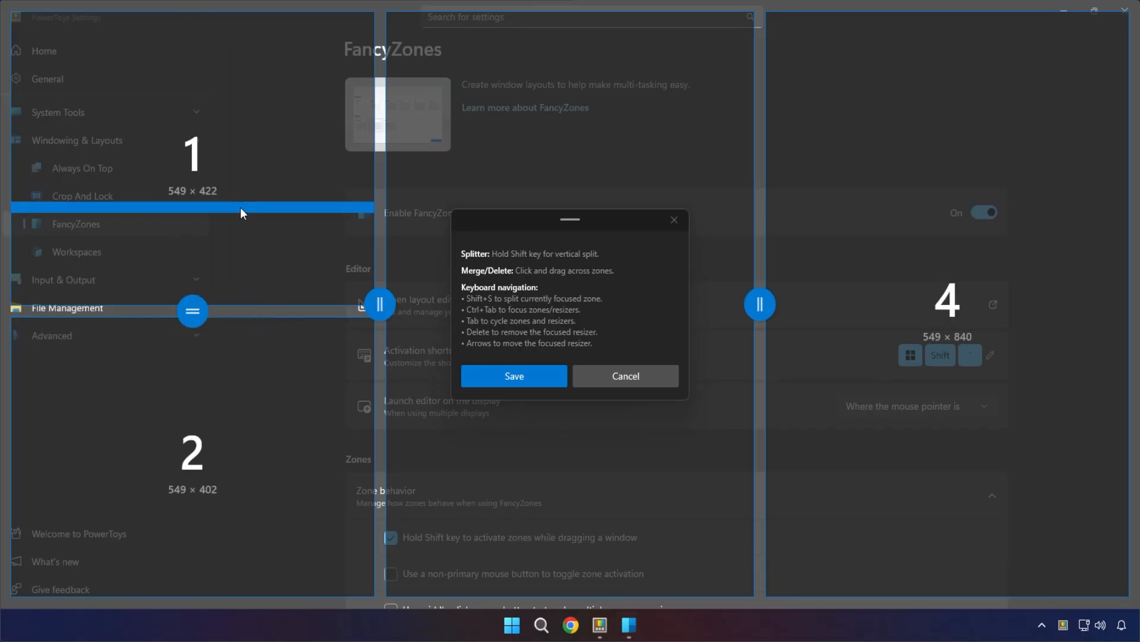
{"action": "left_click", "coordinate": [156, 148]}
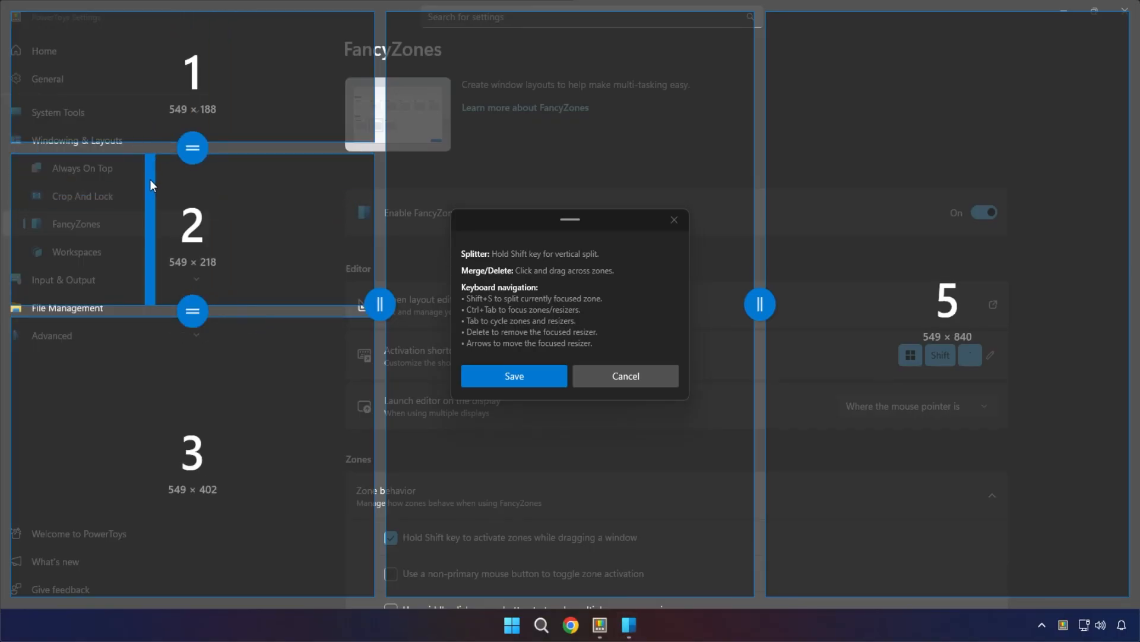
{"action": "left_click", "coordinate": [189, 213], "text": "shift"}
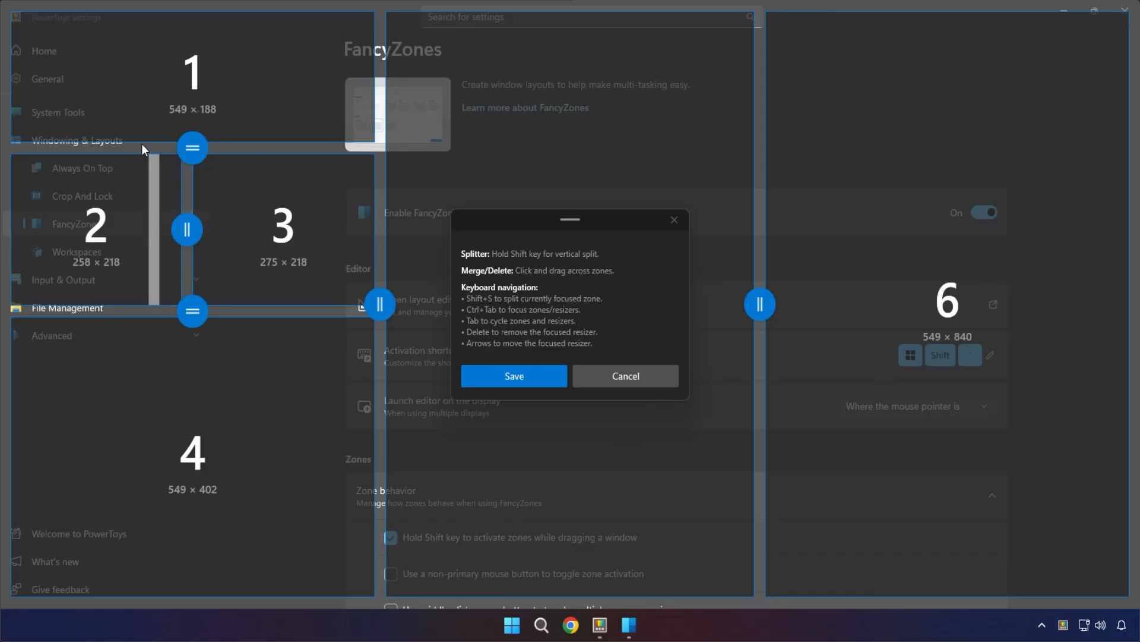
{"action": "left_click_drag", "start_coordinate": [134, 122], "coordinate": [261, 419]}
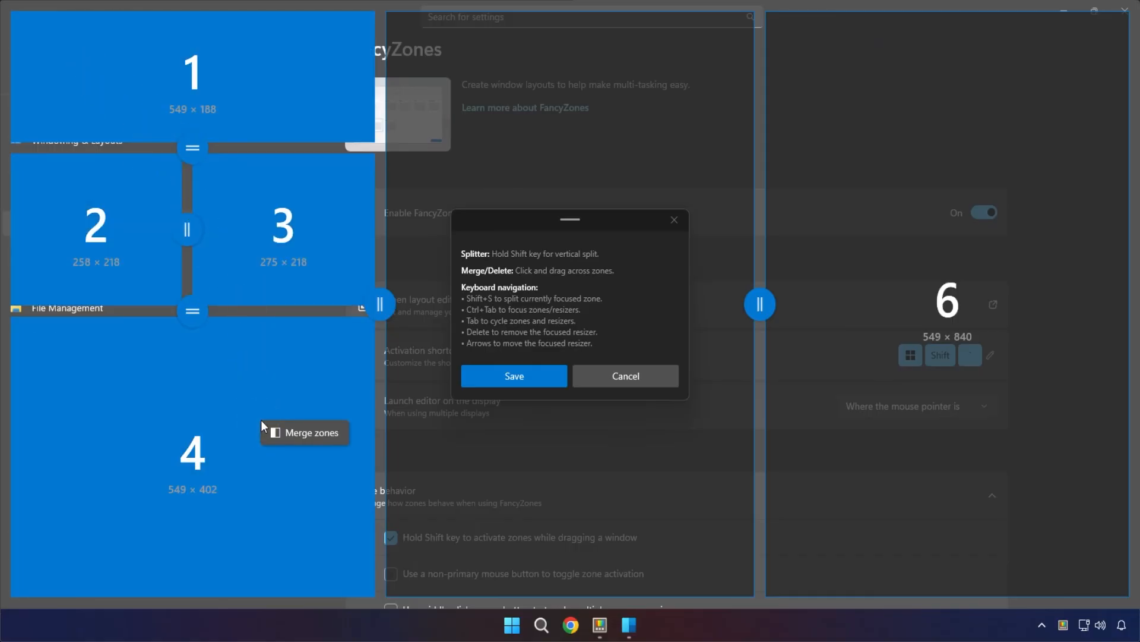
{"action": "left_click", "coordinate": [316, 432]}
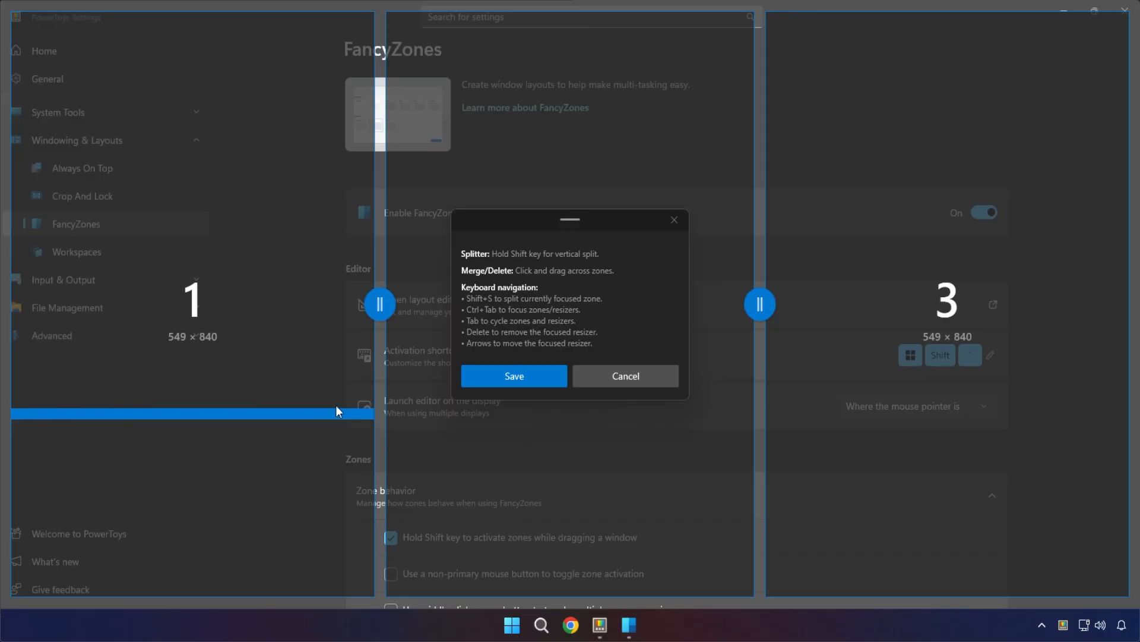
Narrow zone 1 to about 280 px and zone 3 to about 235 px wide, and save the layout
{"action": "left_click_drag", "start_coordinate": [390, 308], "coordinate": [202, 305]}
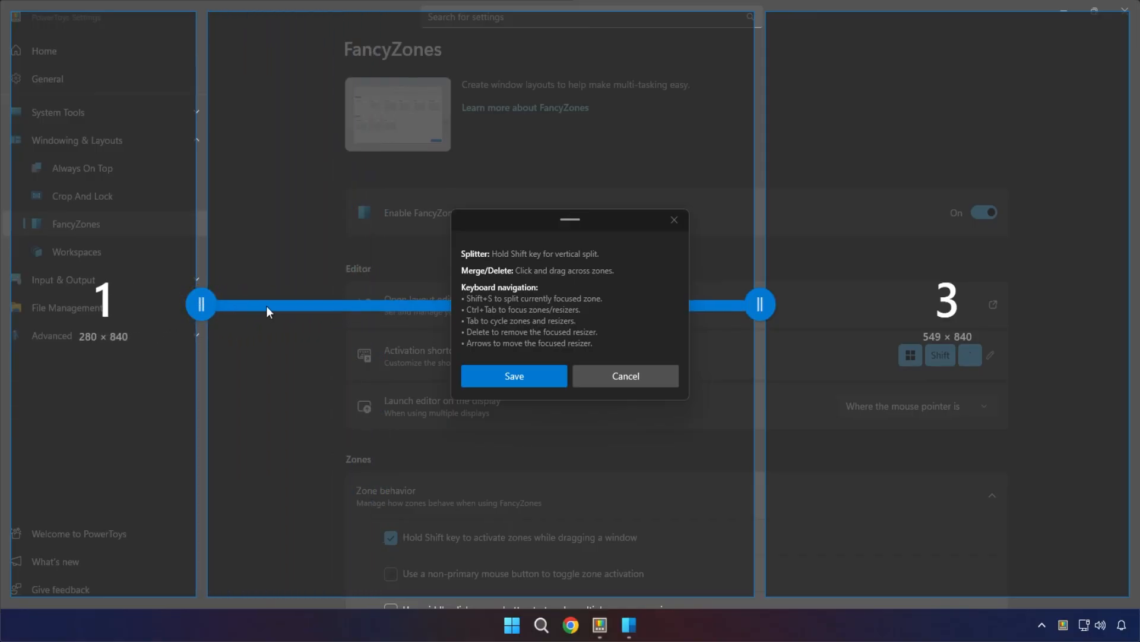
{"action": "left_click_drag", "start_coordinate": [759, 304], "coordinate": [974, 310]}
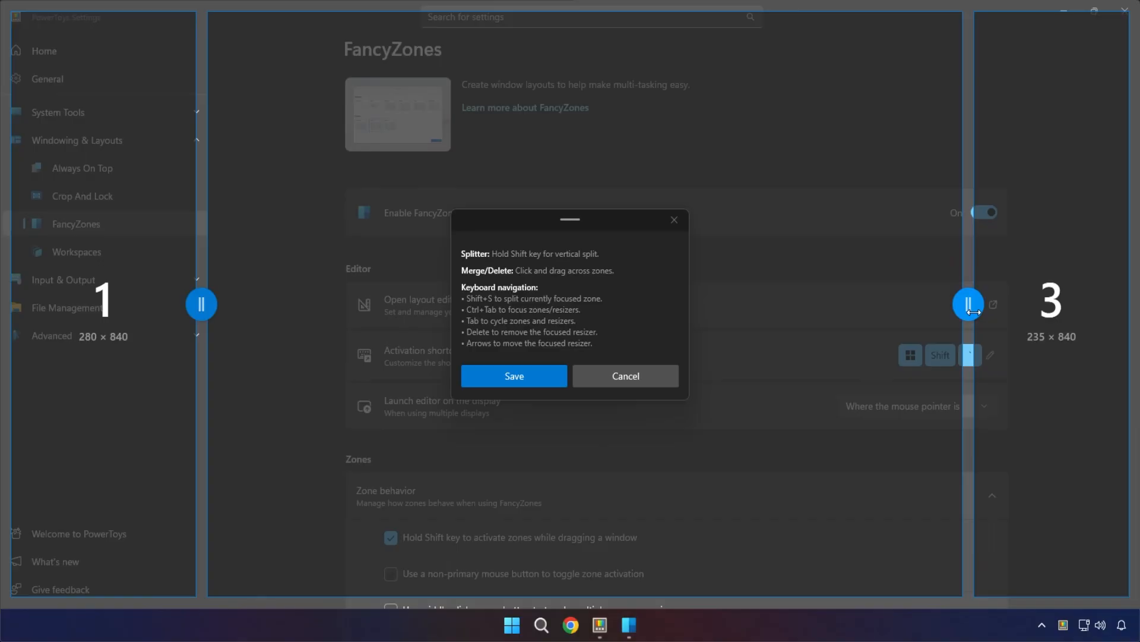
{"action": "left_click", "coordinate": [522, 375]}
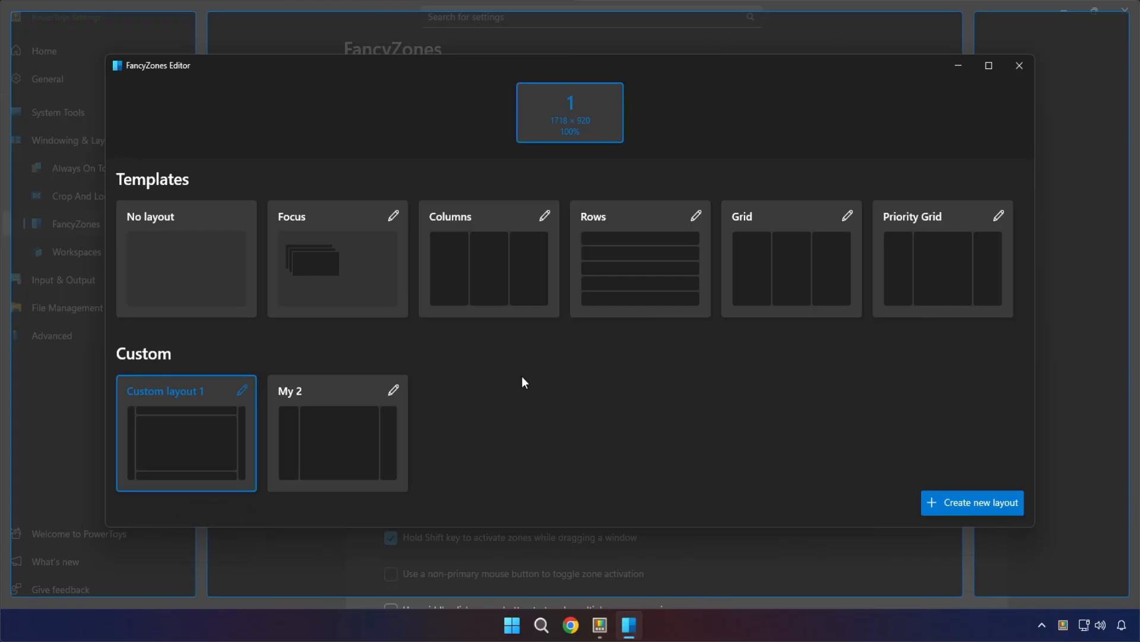
Apply the My 2 layout and snap the PowerToys Settings window into its middle zone
{"action": "left_click", "coordinate": [340, 403]}
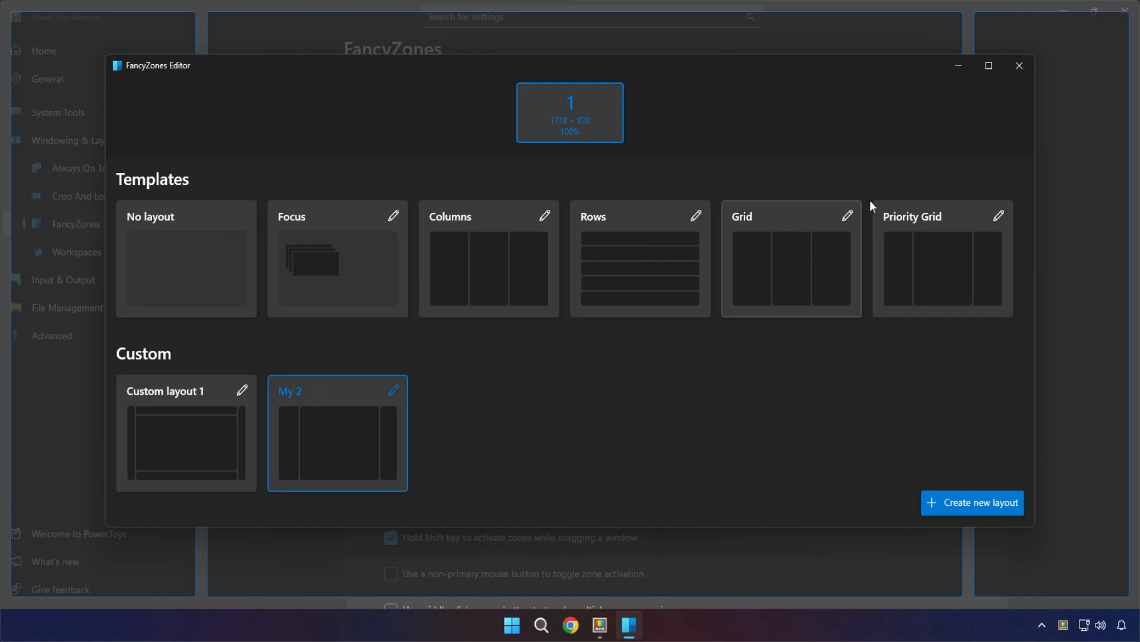
{"action": "left_click", "coordinate": [1017, 71]}
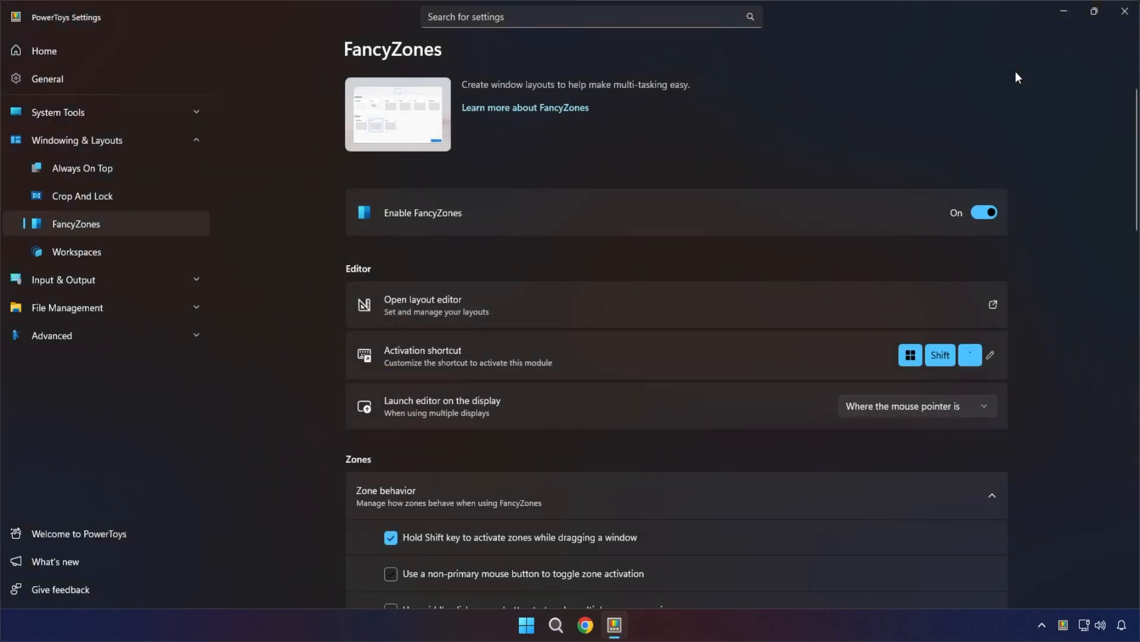
{"action": "left_click_drag", "start_coordinate": [853, 8], "coordinate": [718, 236]}
{"action": "key", "text": "shift"}
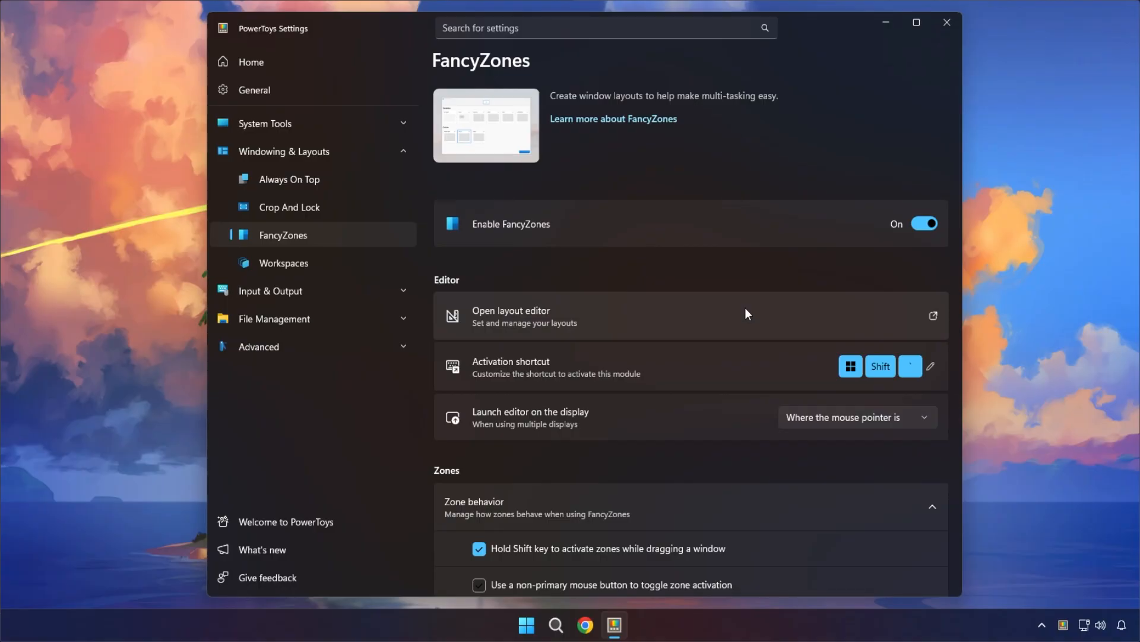
Review the FancyZones options for zone behavior, overlapping zones, zone appearance, window behavior, Windows Snap override, quick layout switch and excluded apps
{"action": "scroll", "coordinate": [748, 309], "scroll_direction": "down", "scroll_amount": 5}
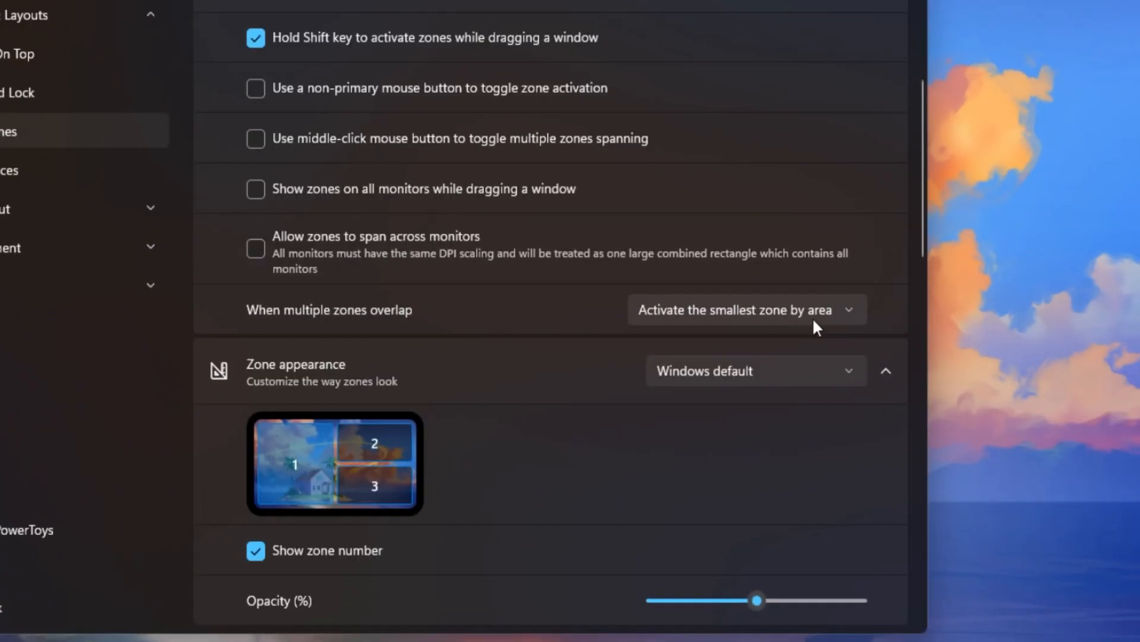
{"action": "left_click", "coordinate": [1036, 379]}
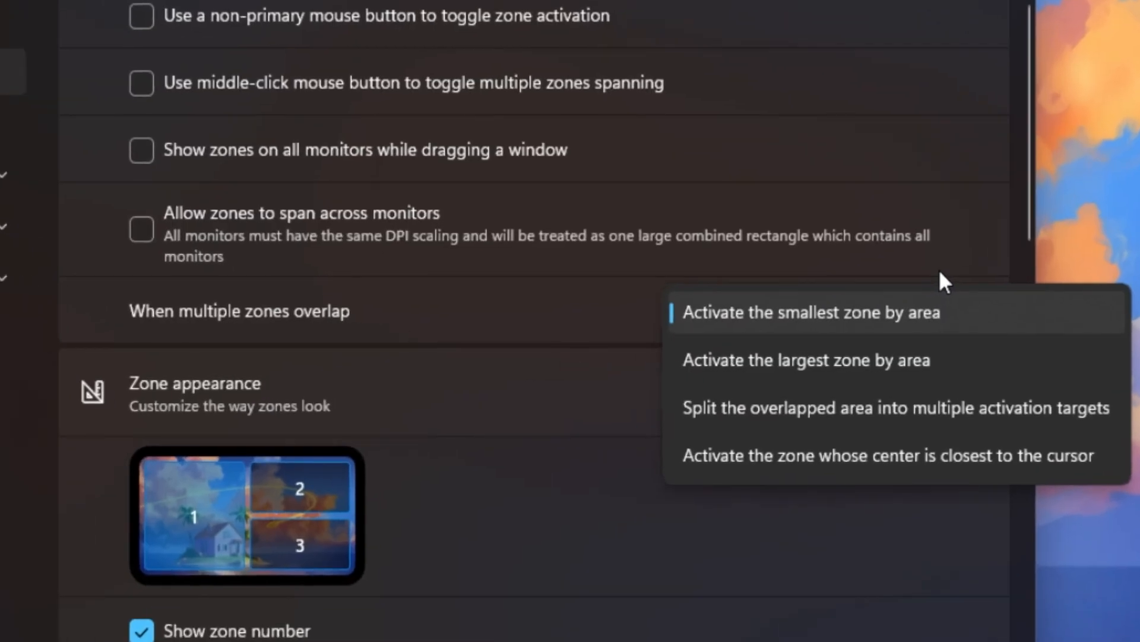
{"action": "left_click", "coordinate": [625, 315]}
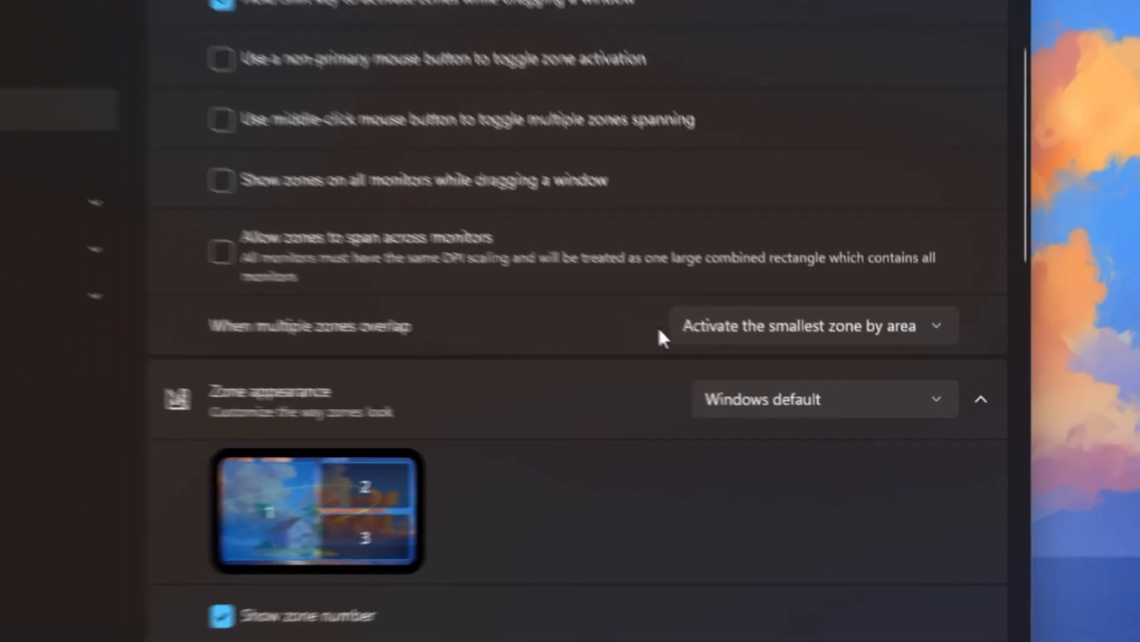
{"action": "scroll", "coordinate": [623, 312], "scroll_direction": "down", "scroll_amount": 4}
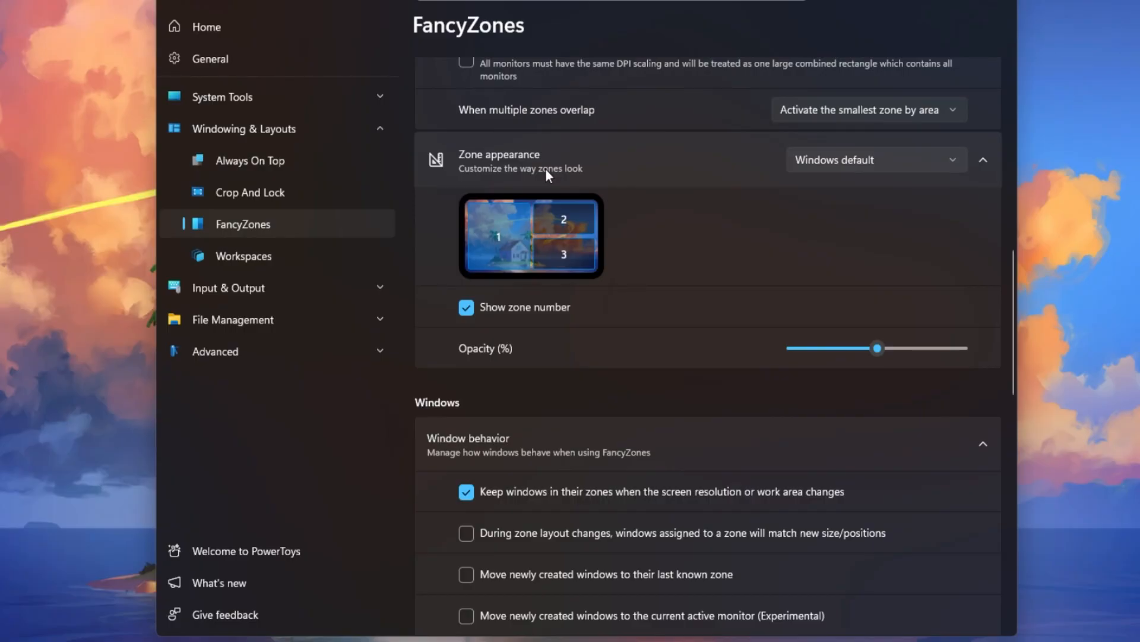
{"action": "scroll", "coordinate": [544, 165], "scroll_direction": "down", "scroll_amount": 5}
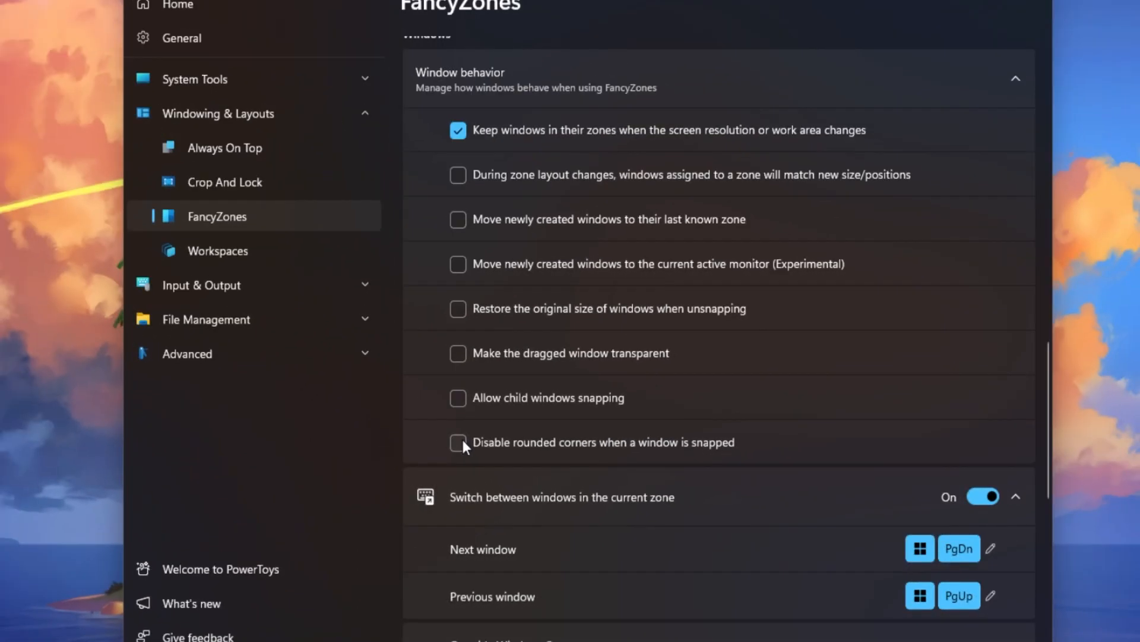
{"action": "scroll", "coordinate": [463, 440], "scroll_direction": "down", "scroll_amount": 5}
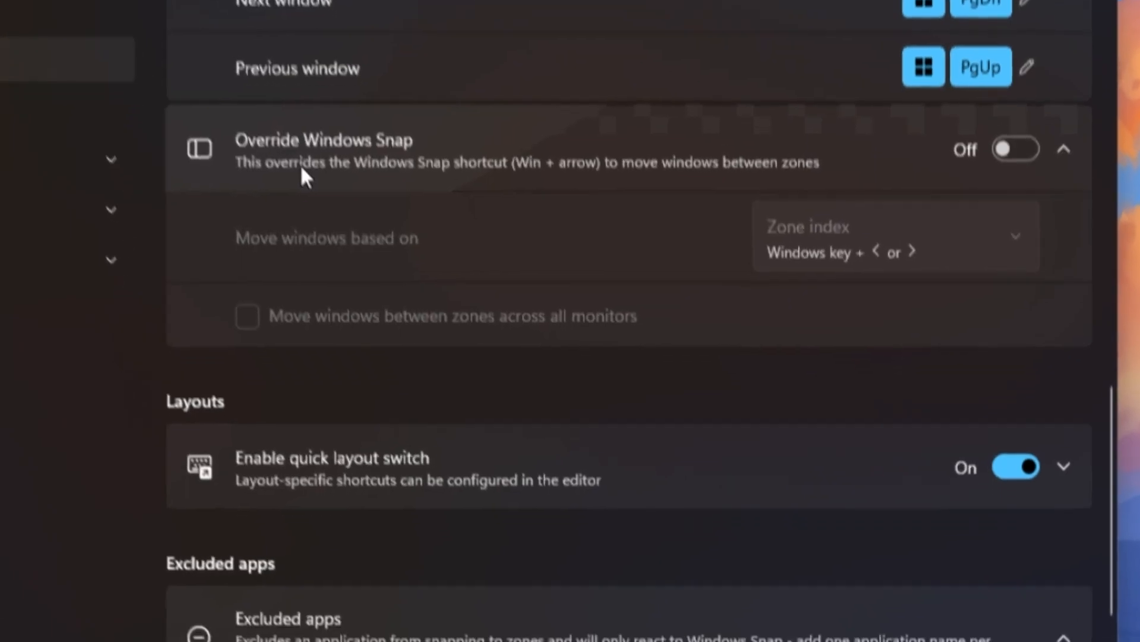
{"action": "scroll", "coordinate": [301, 164], "scroll_direction": "down", "scroll_amount": 4}
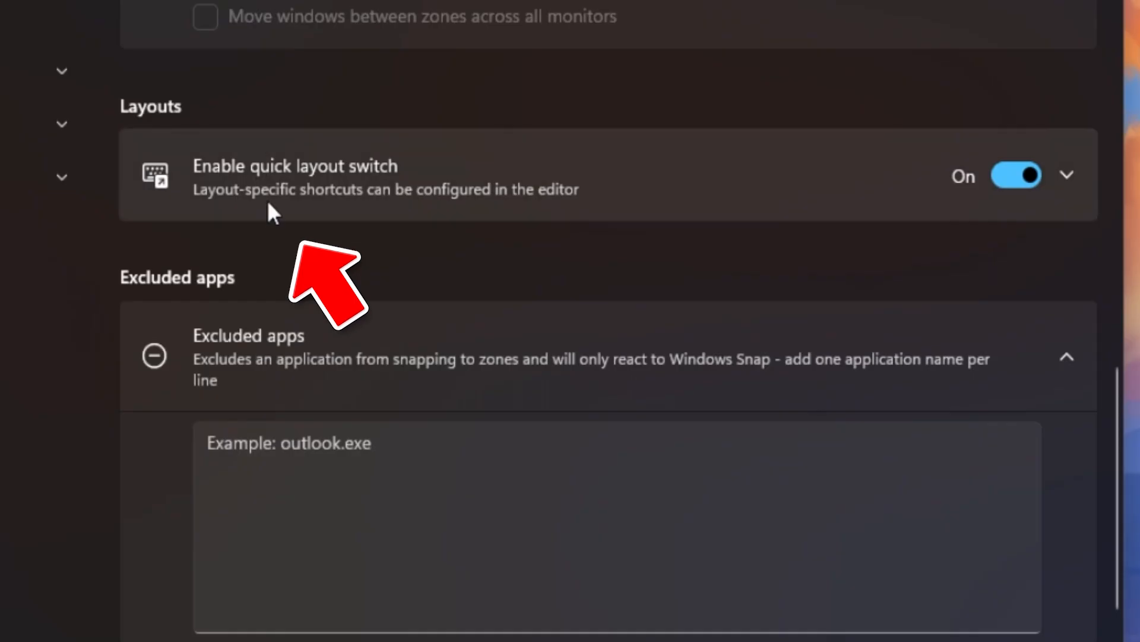